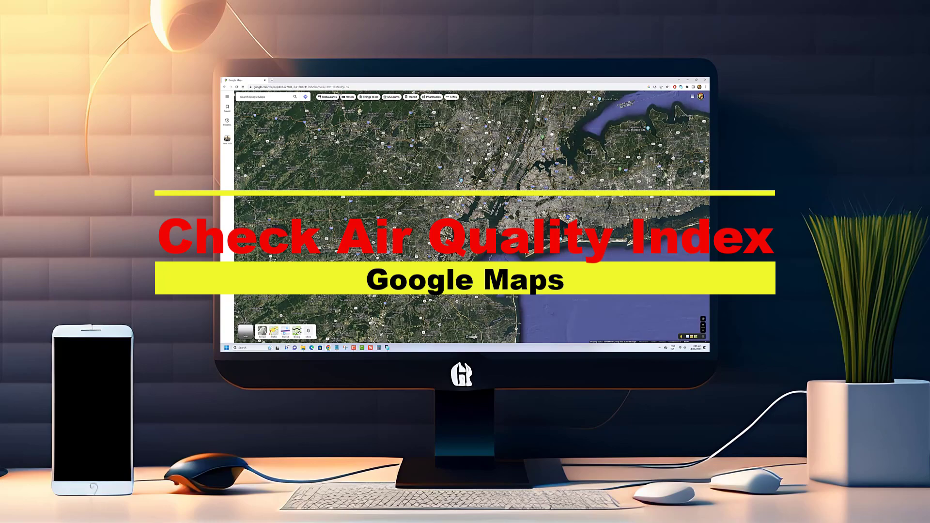
scroll(491, 253, "up", 2)
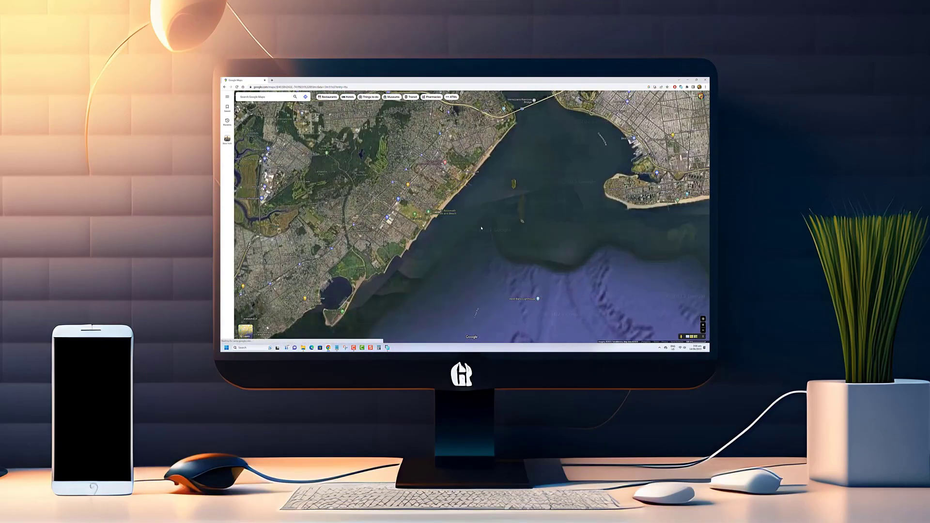
scroll(501, 253, "up", 1)
scroll(516, 251, "up", 1)
scroll(534, 249, "up", 1)
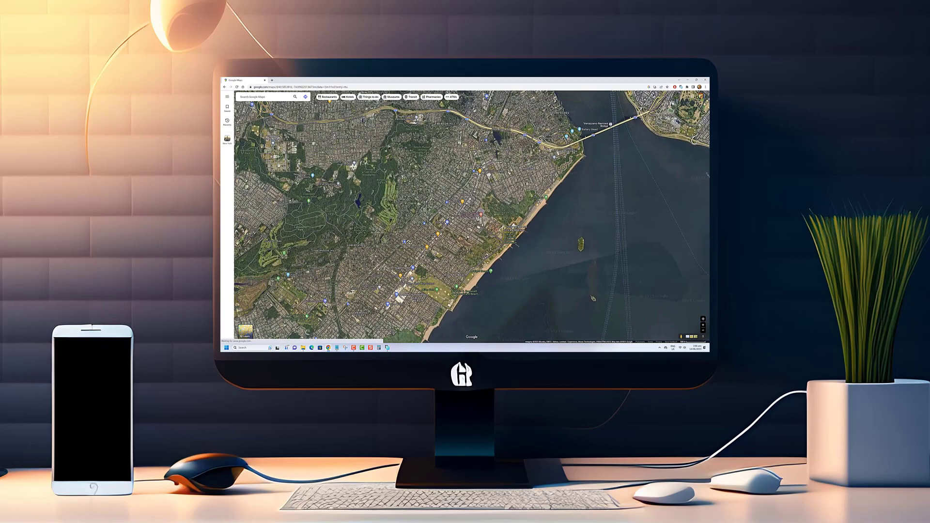
scroll(465, 230, "up", 1)
scroll(465, 229, "up", 1)
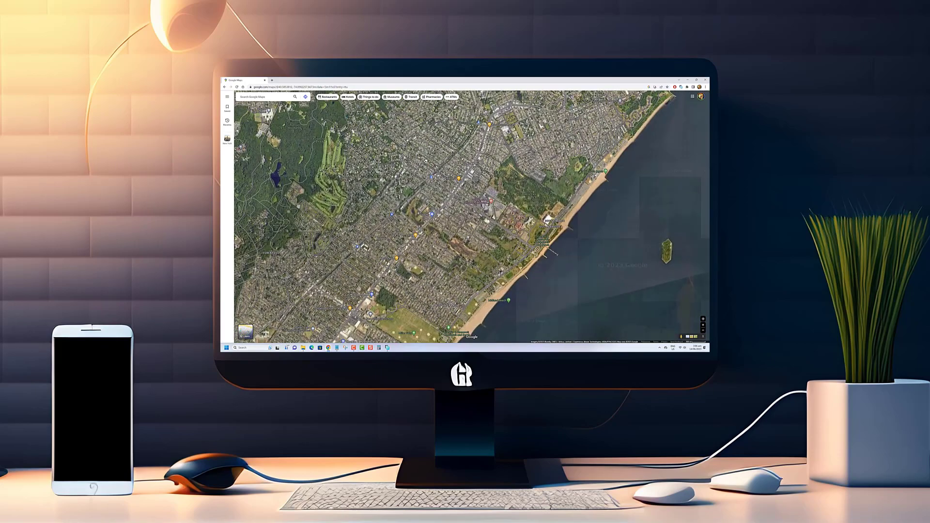
scroll(465, 229, "up", 1)
scroll(466, 217, "down", 1)
scroll(466, 217, "down", 1)
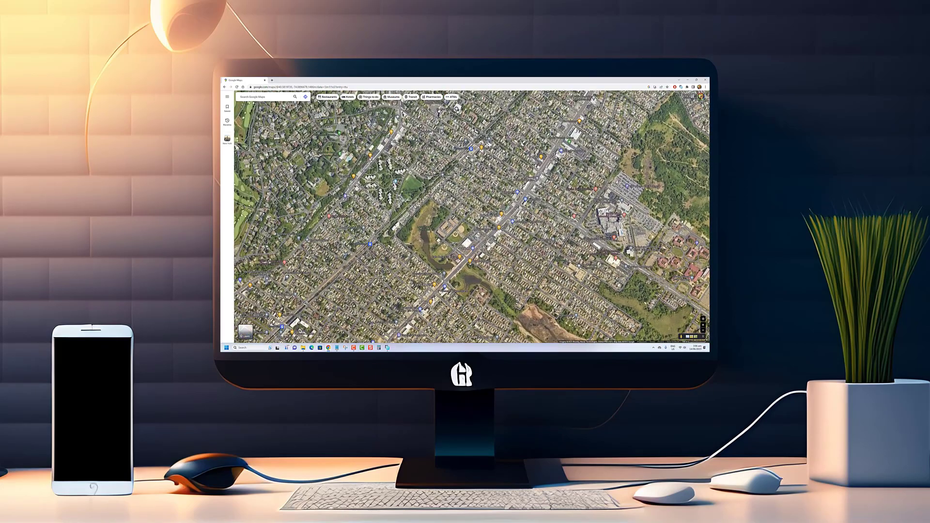
scroll(465, 217, "down", 1)
Step: Pan around Staten Island's interior and shoreline, then list things to do in the area
mouse_move(466, 217)
left_mouse_down()
mouse_move(501, 217)
mouse_move(544, 190)
mouse_move(587, 191)
left_mouse_up()
left_click_drag(468, 248, 436, 341)
left_click_drag(465, 217, 446, 240)
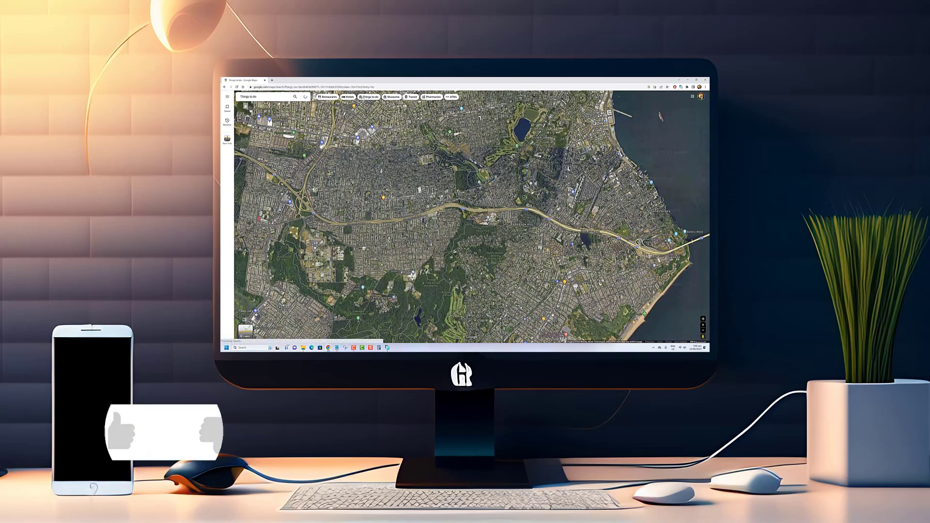
left_click(369, 96)
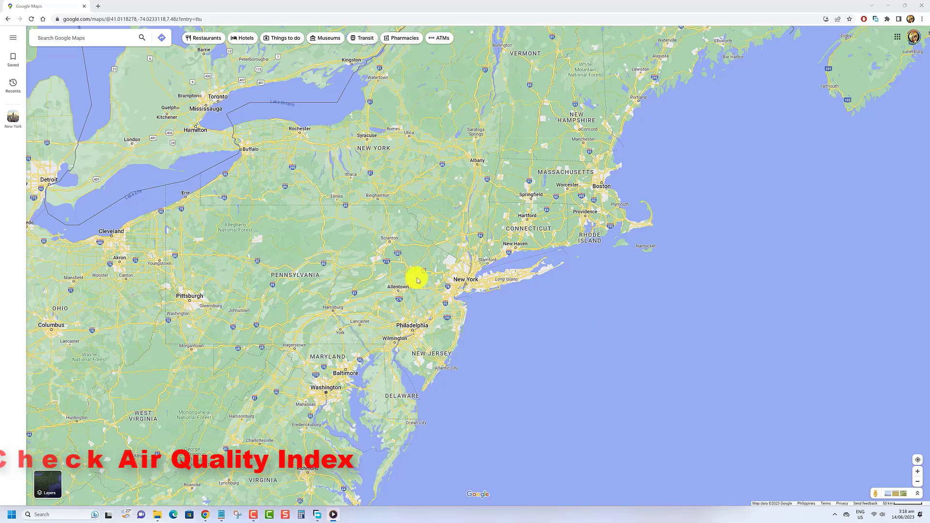
scroll(396, 220, "up", 2)
Step: Turn on the Air Quality layer from Map details, showing AQI markers across New York
left_click_drag(397, 220, 461, 365)
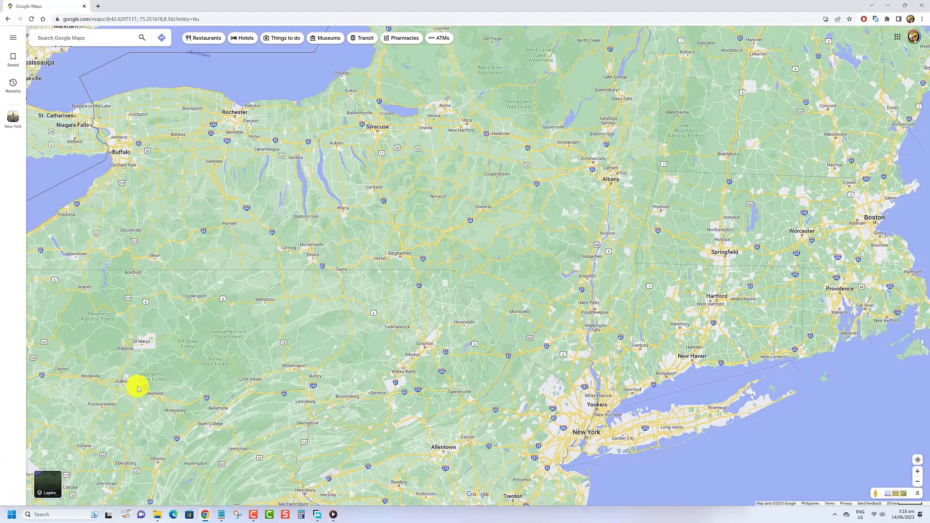
mouse_move(48, 483)
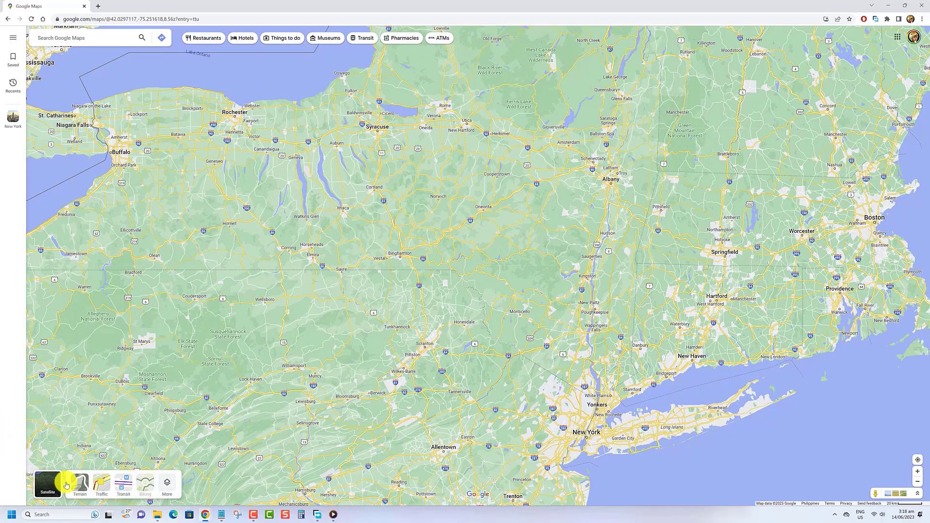
left_click(167, 485)
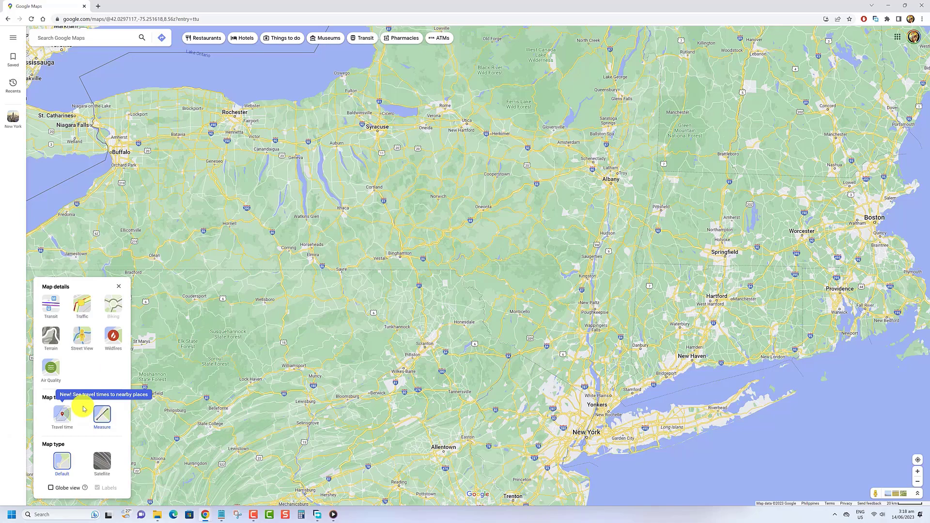
left_click(48, 371)
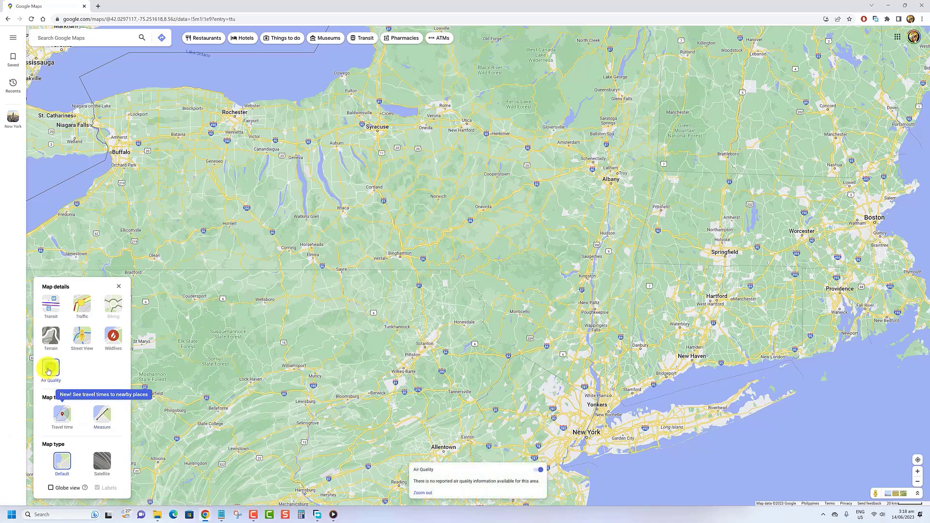
scroll(282, 308, "up", 2)
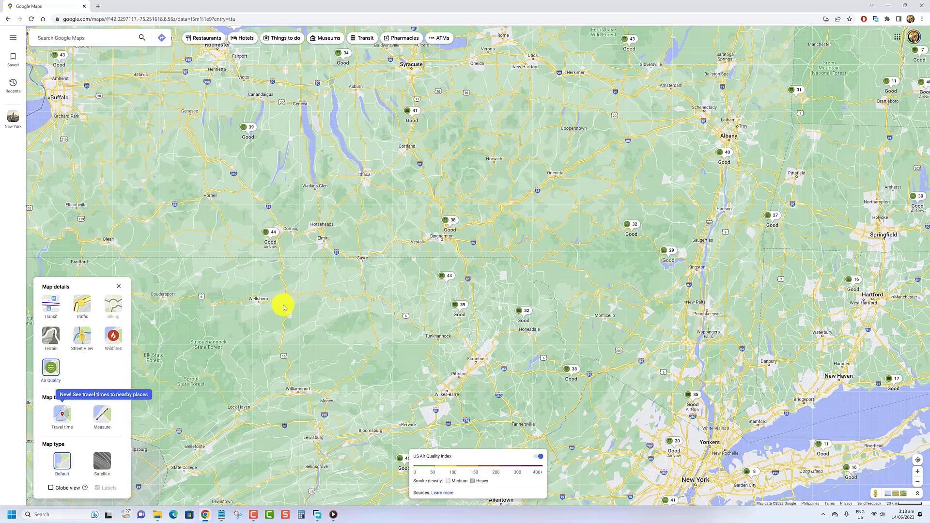
Step: Pan the air quality map north to Syracuse and Lake Ontario
left_click_drag(329, 206, 333, 408)
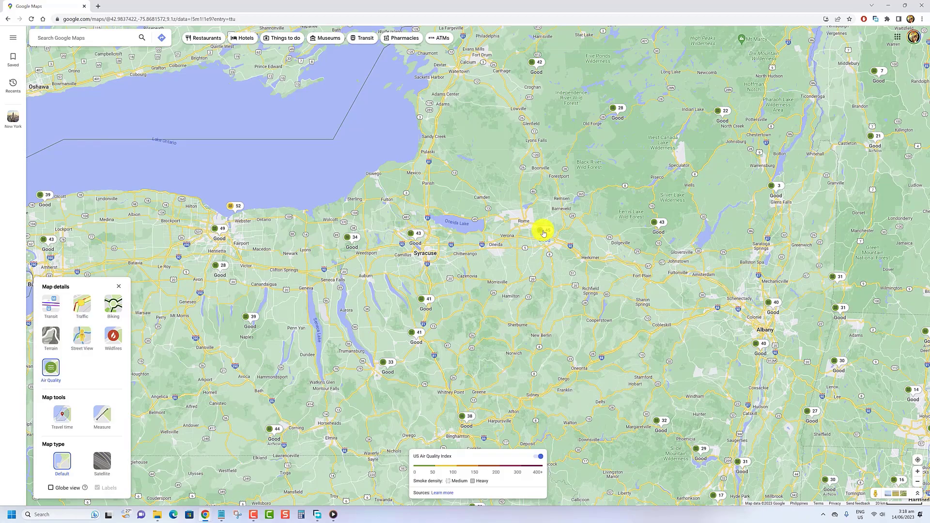
Step: View the station near Rome, then the Moderate 56 AQI station further north
left_click(543, 232)
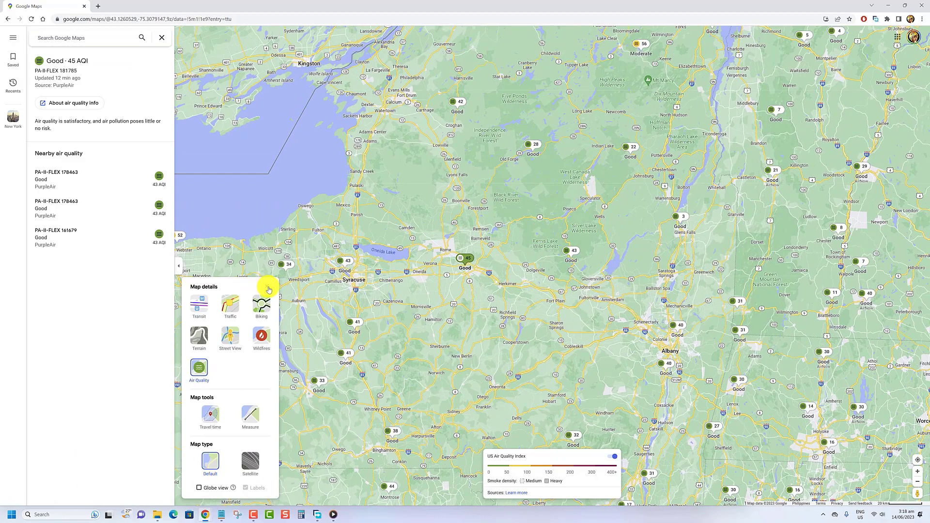
left_click_drag(410, 213, 396, 303)
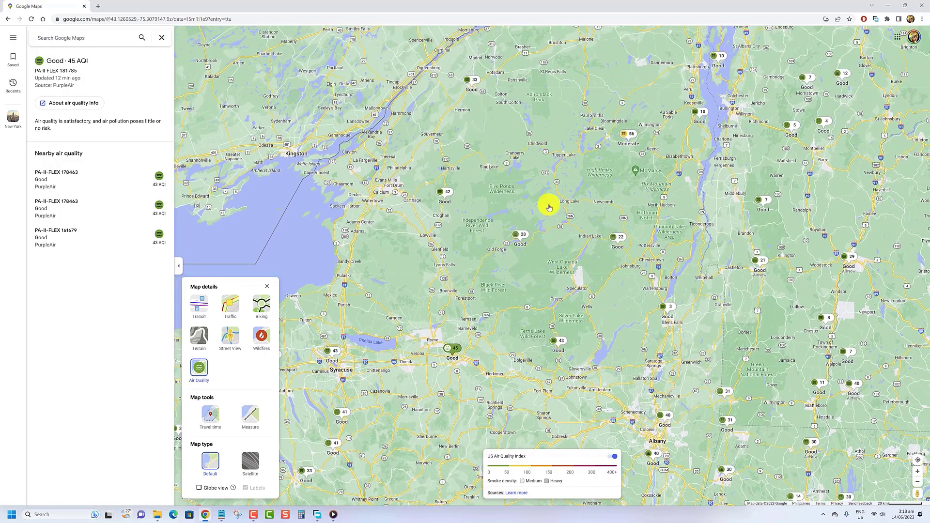
left_click(623, 137)
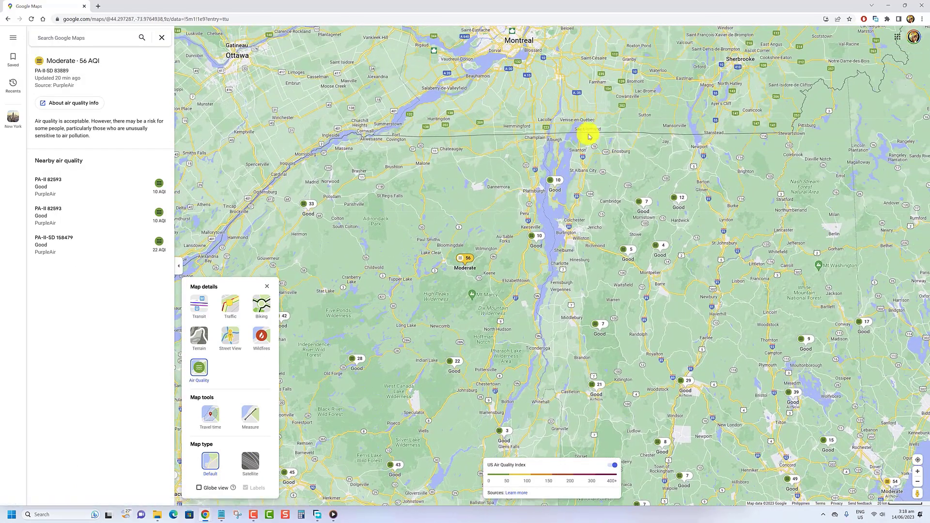